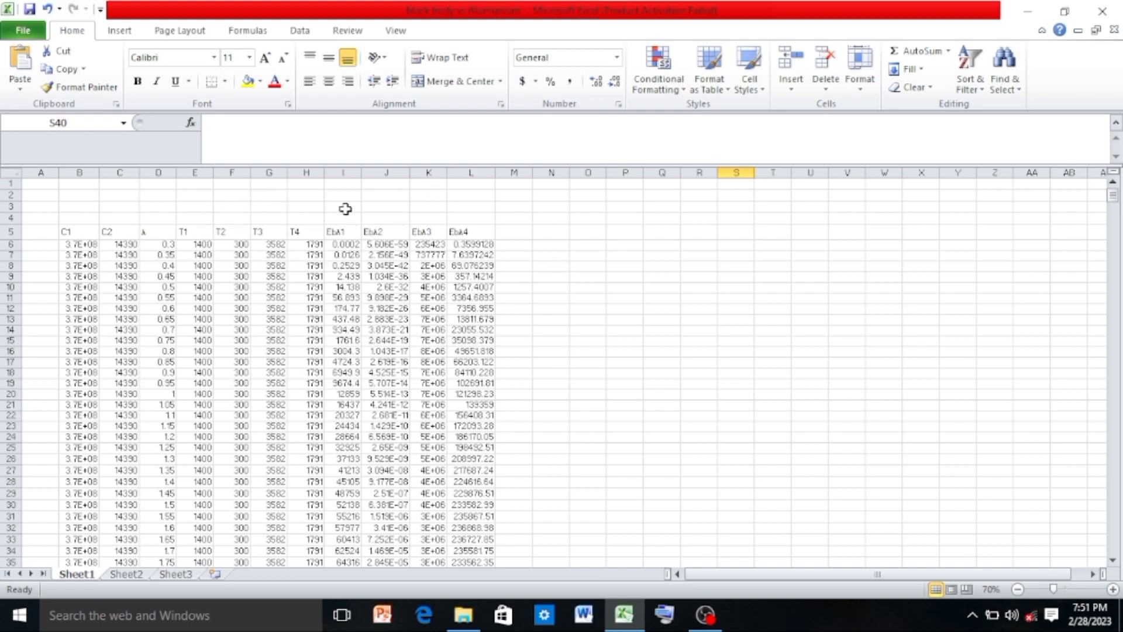
# - Insert a blank scatter chart with smooth lines and move it into the empty area beside the data table
pyautogui.click(117, 28)
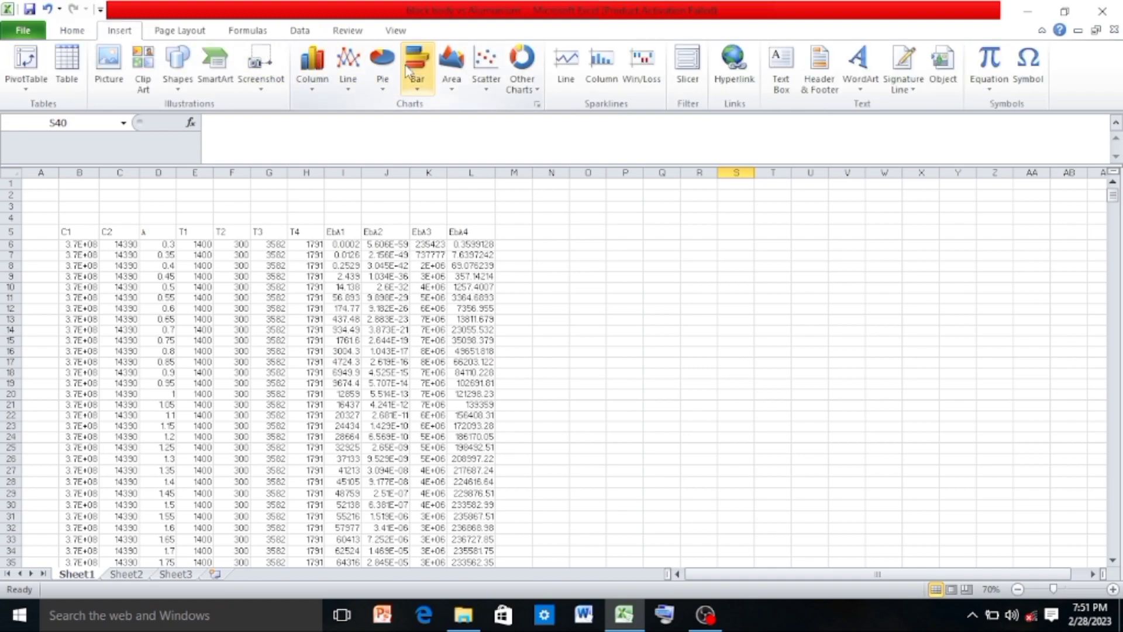
pyautogui.click(487, 82)
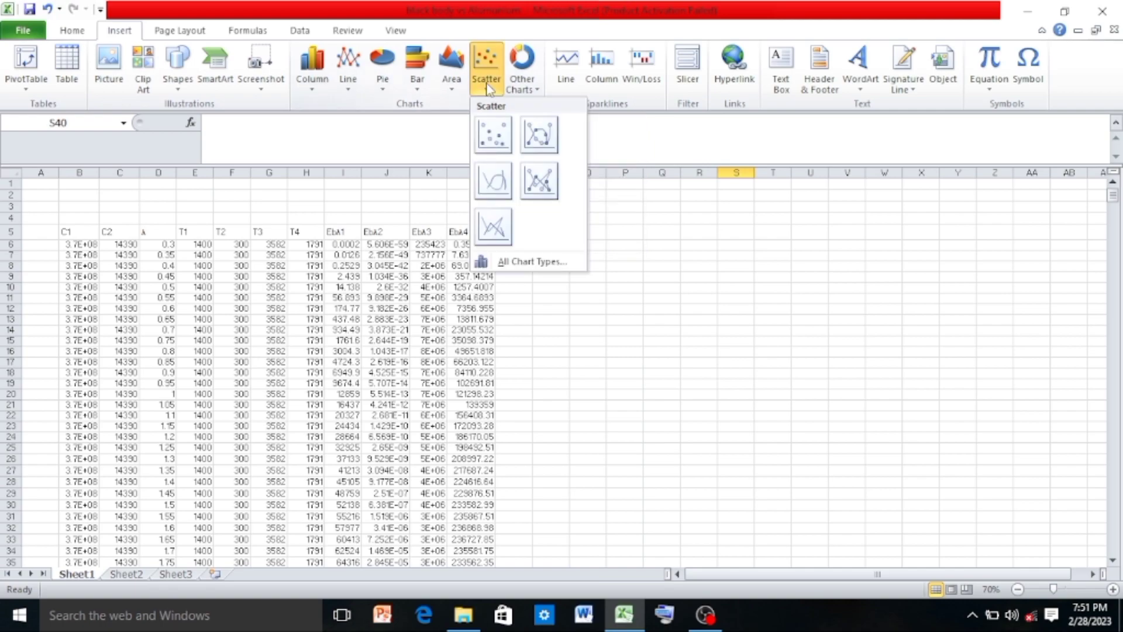
pyautogui.click(503, 183)
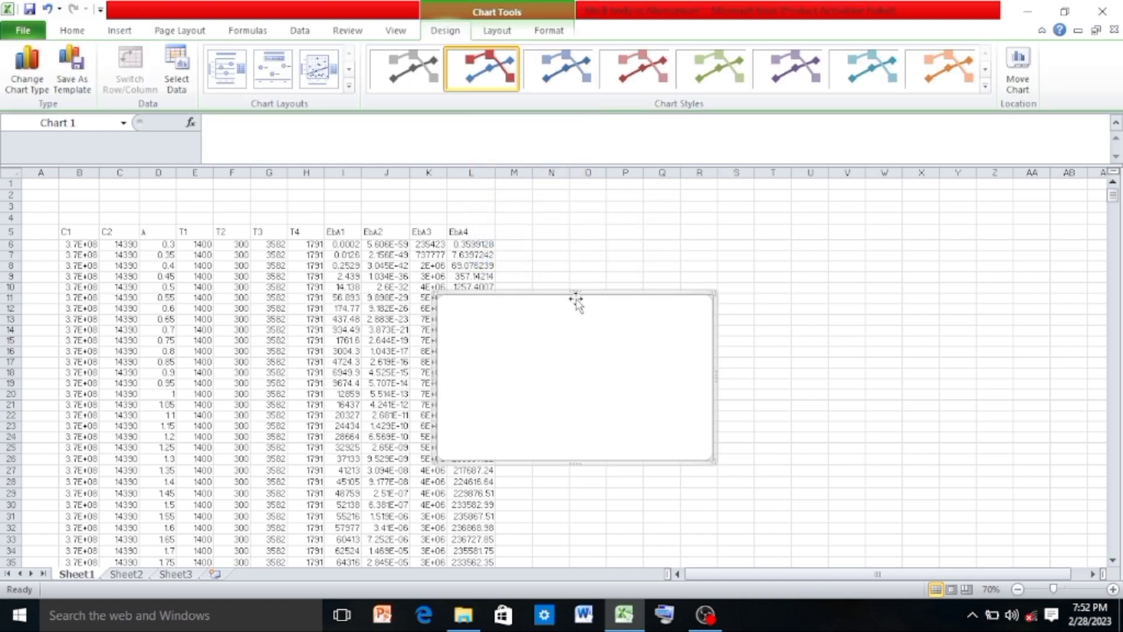
pyautogui.moveTo(577, 298); pyautogui.dragTo(907, 243)
# - Add a chart series named from cell E6, with X values D6:D1005 and the first Eb column (I) as Y values
pyautogui.rightClick(784, 319)
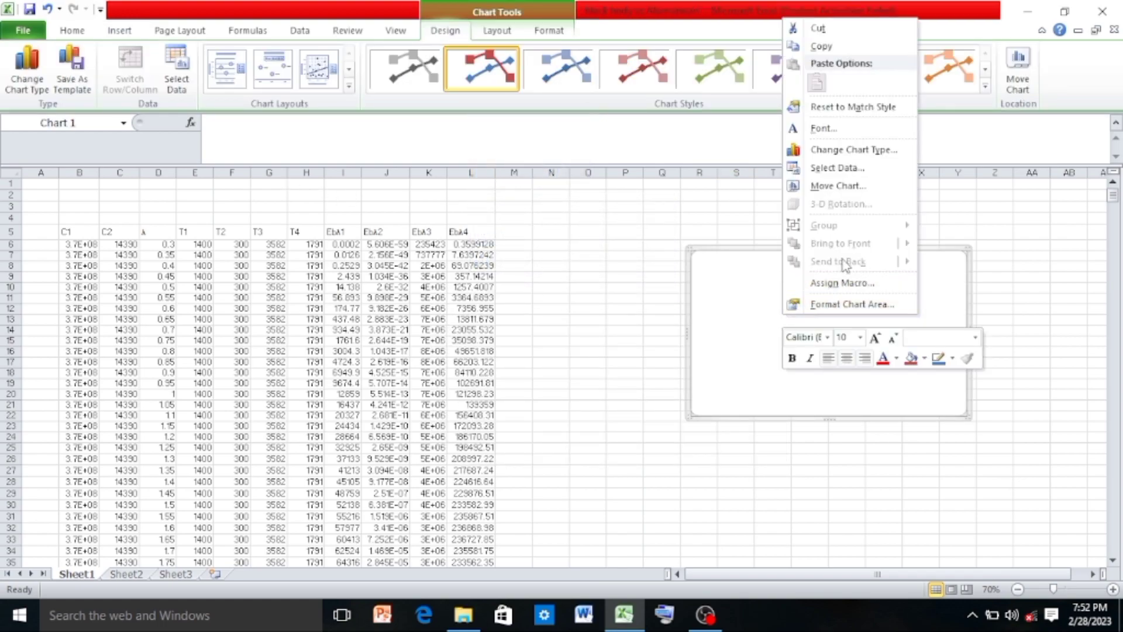
pyautogui.click(838, 168)
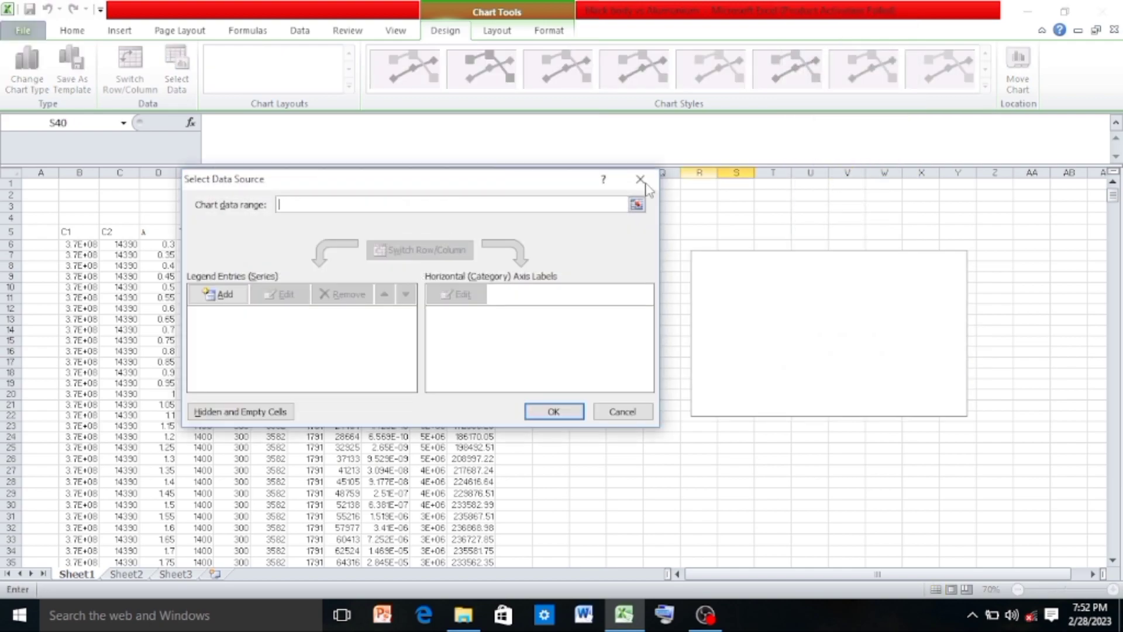
pyautogui.click(217, 294)
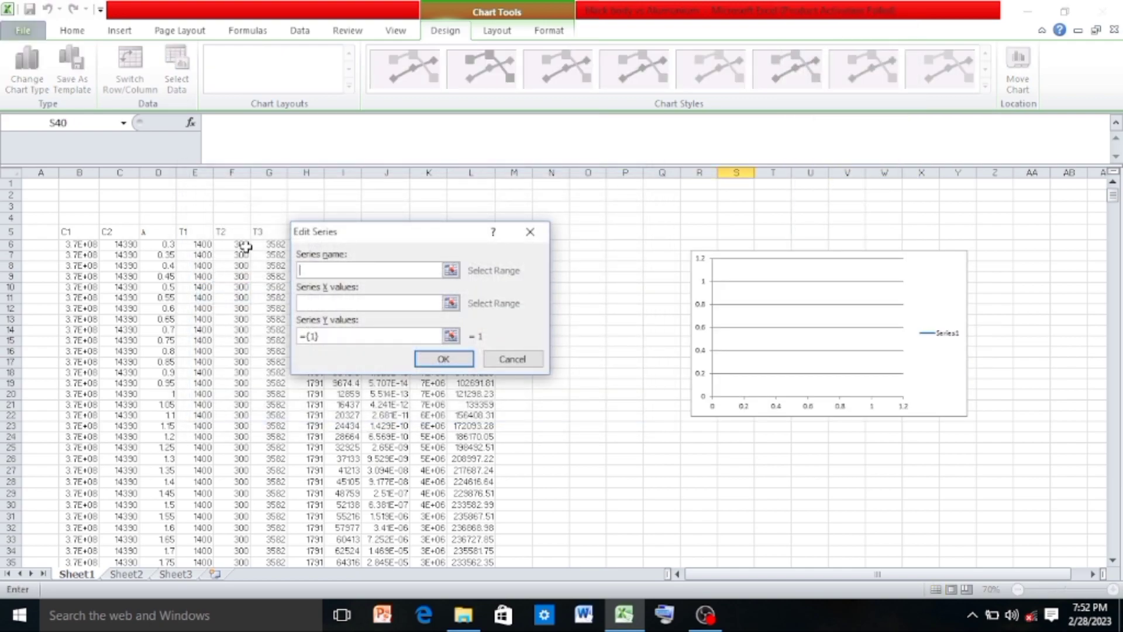
pyautogui.click(321, 268)
pyautogui.click(205, 244)
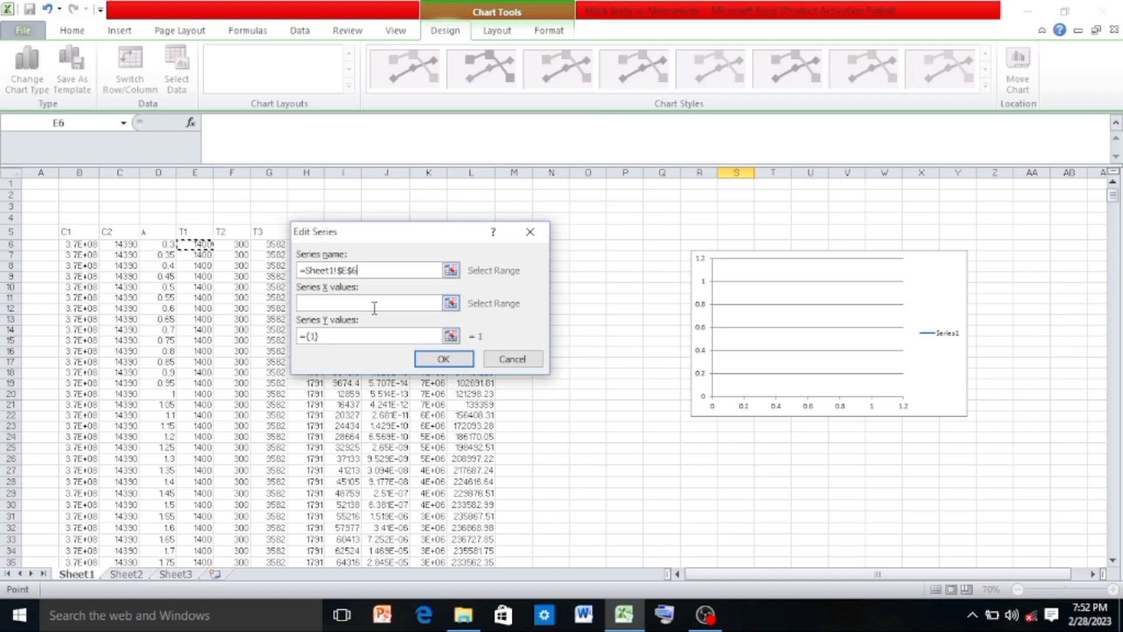
pyautogui.click(339, 304)
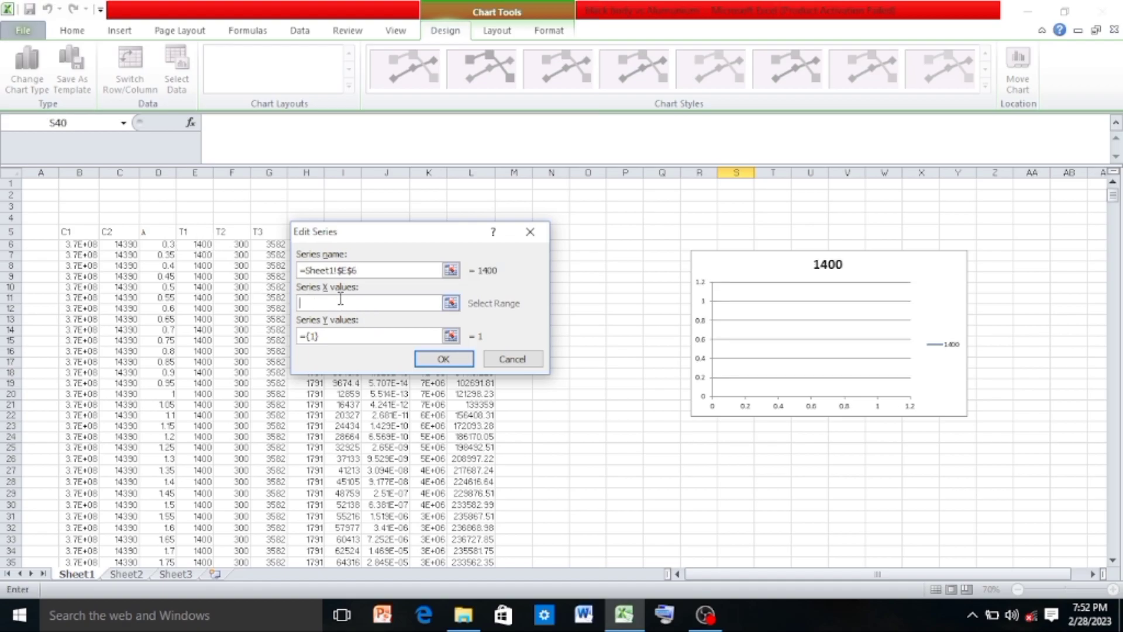
pyautogui.moveTo(120, 244); pyautogui.dragTo(169, 449)
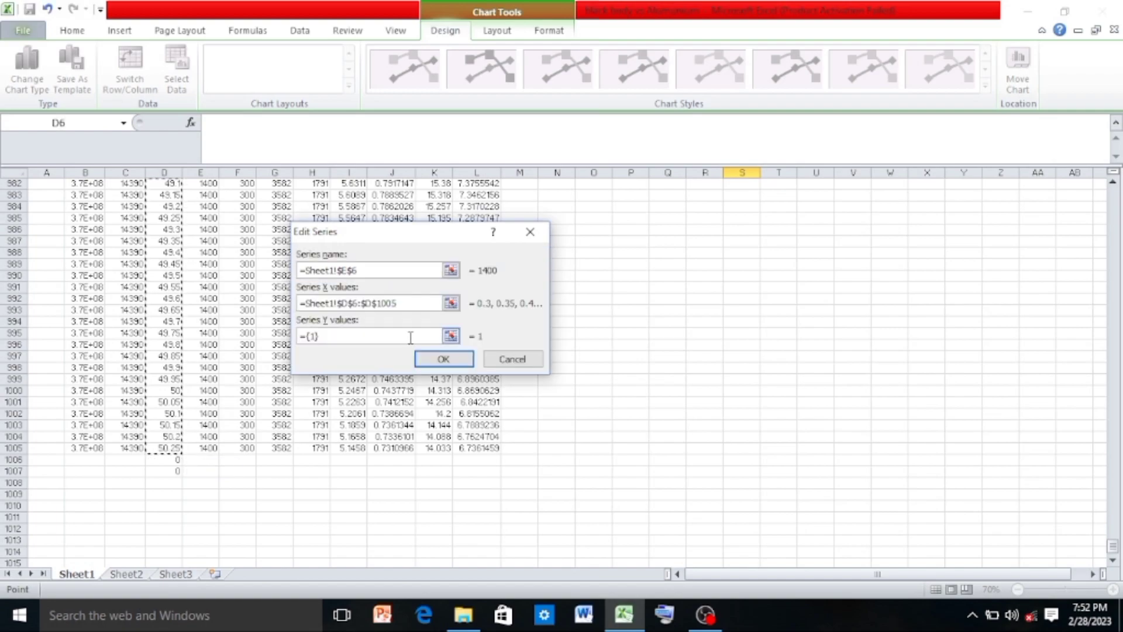
pyautogui.click(411, 337)
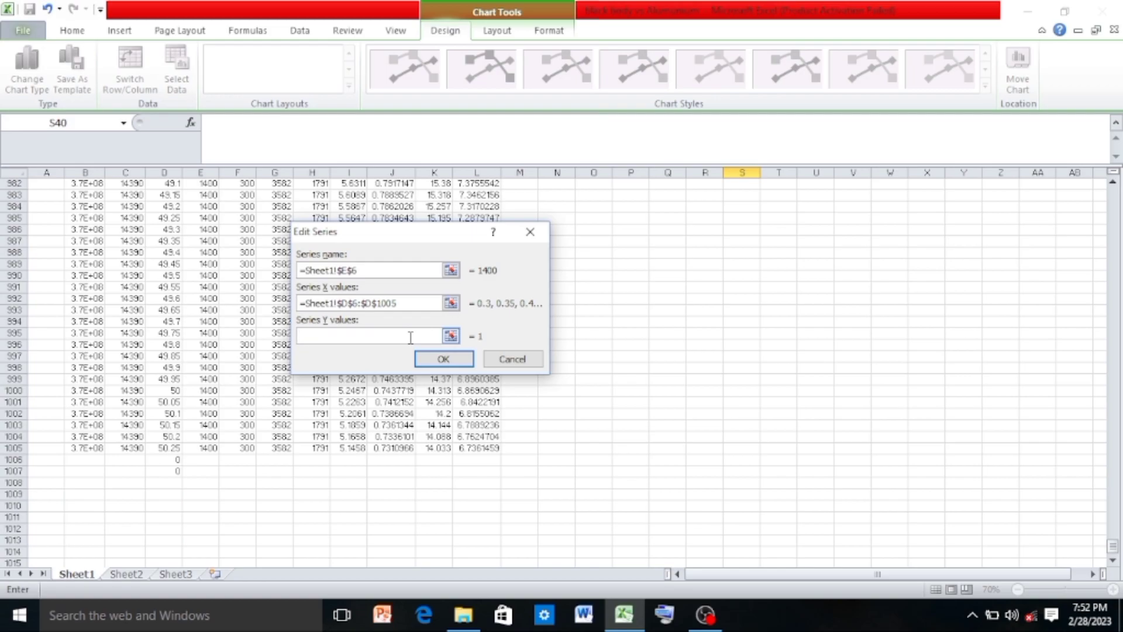
pyautogui.moveTo(351, 448); pyautogui.dragTo(345, 206)
pyautogui.click(448, 358)
# - Add a second series named from cell F6, with X values D6:D1005 and the second Eb column (J) as Y values
pyautogui.click(229, 294)
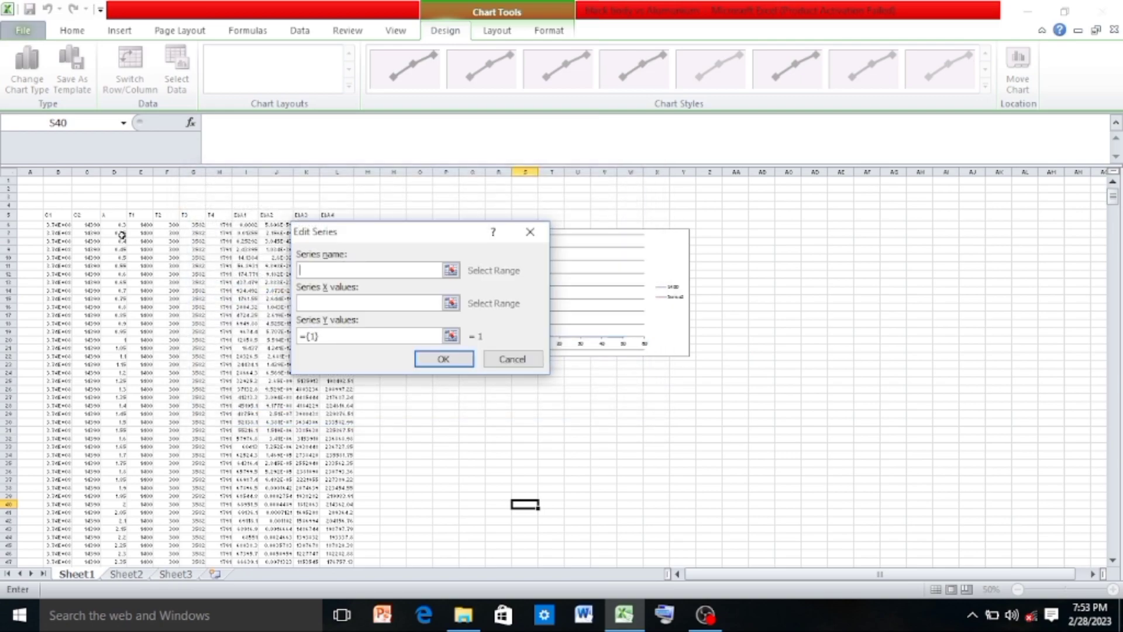
pyautogui.click(172, 225)
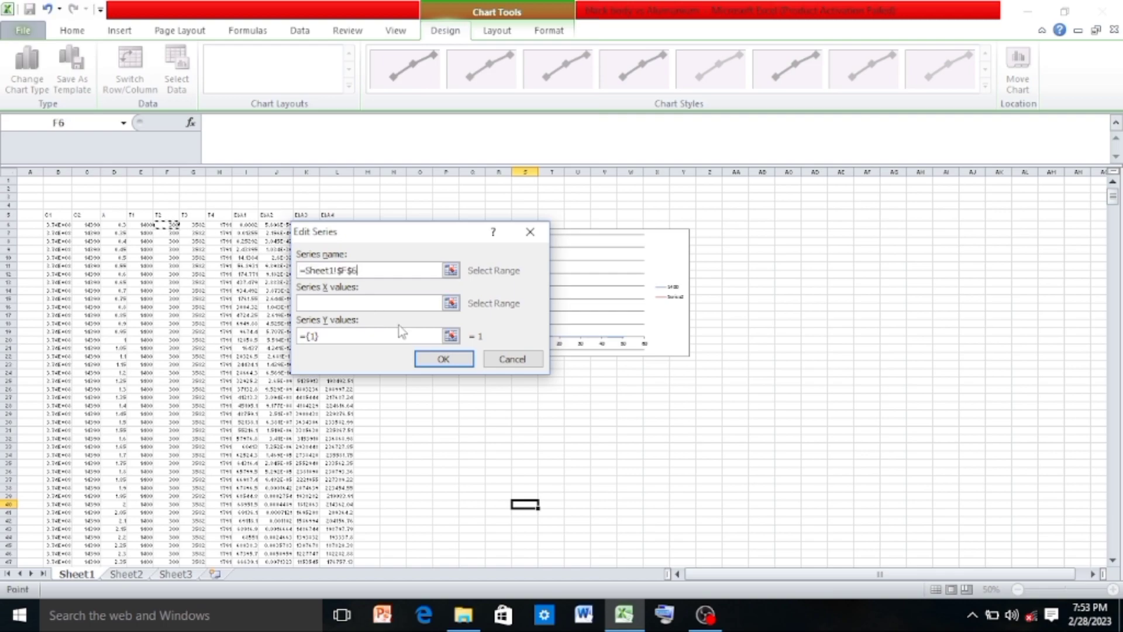
pyautogui.click(379, 302)
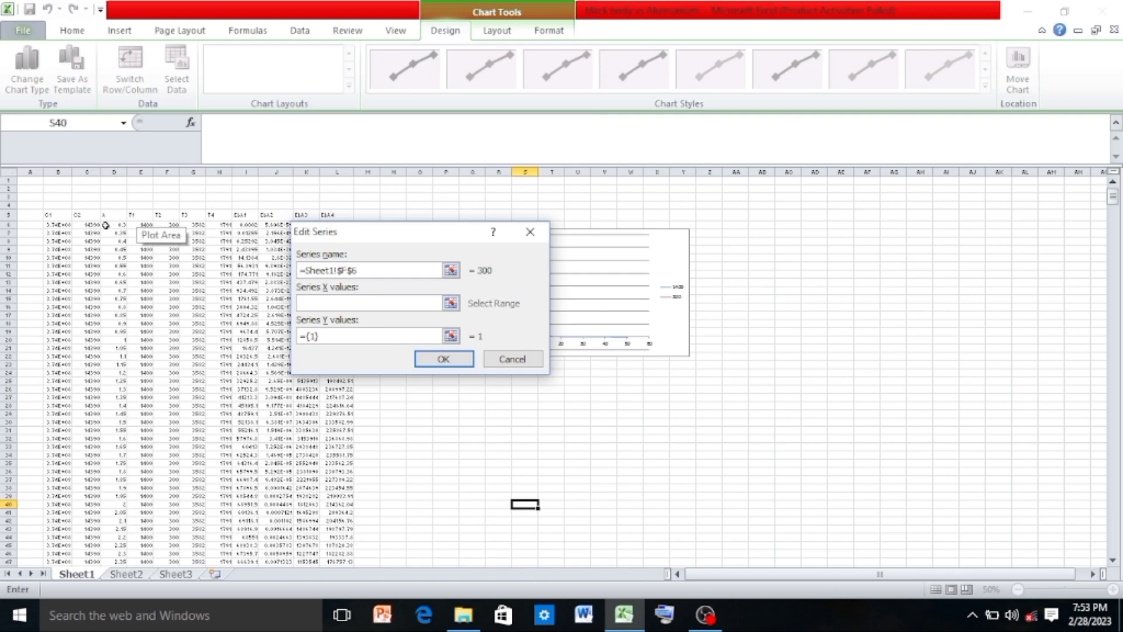
pyautogui.moveTo(106, 225); pyautogui.dragTo(129, 552)
pyautogui.click(397, 336)
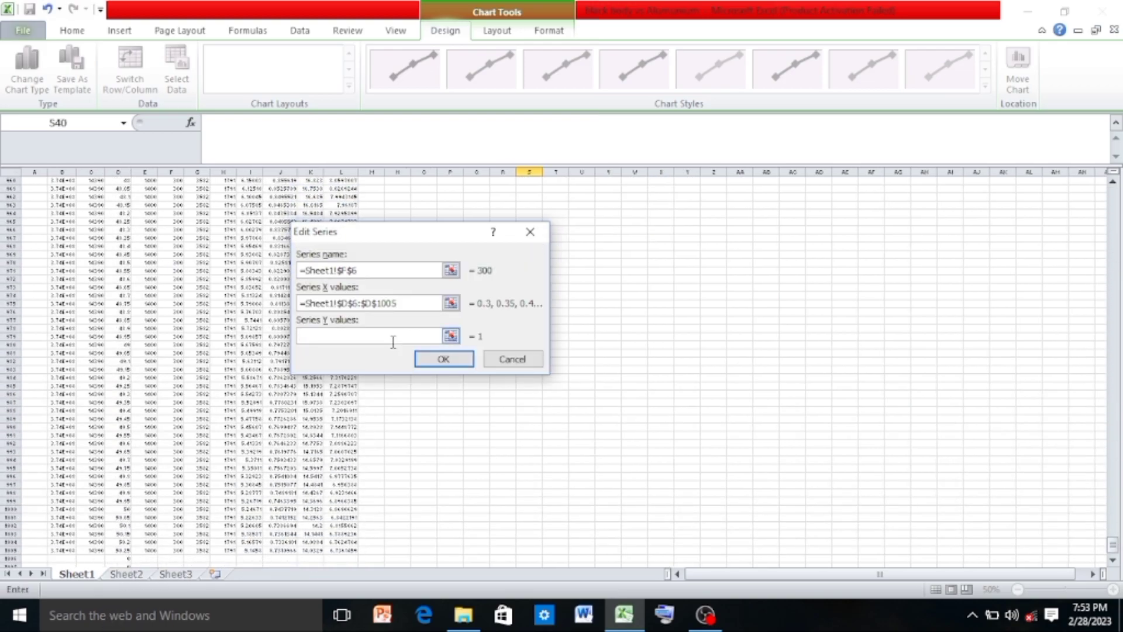
pyautogui.moveTo(296, 552); pyautogui.dragTo(271, 225)
pyautogui.click(451, 358)
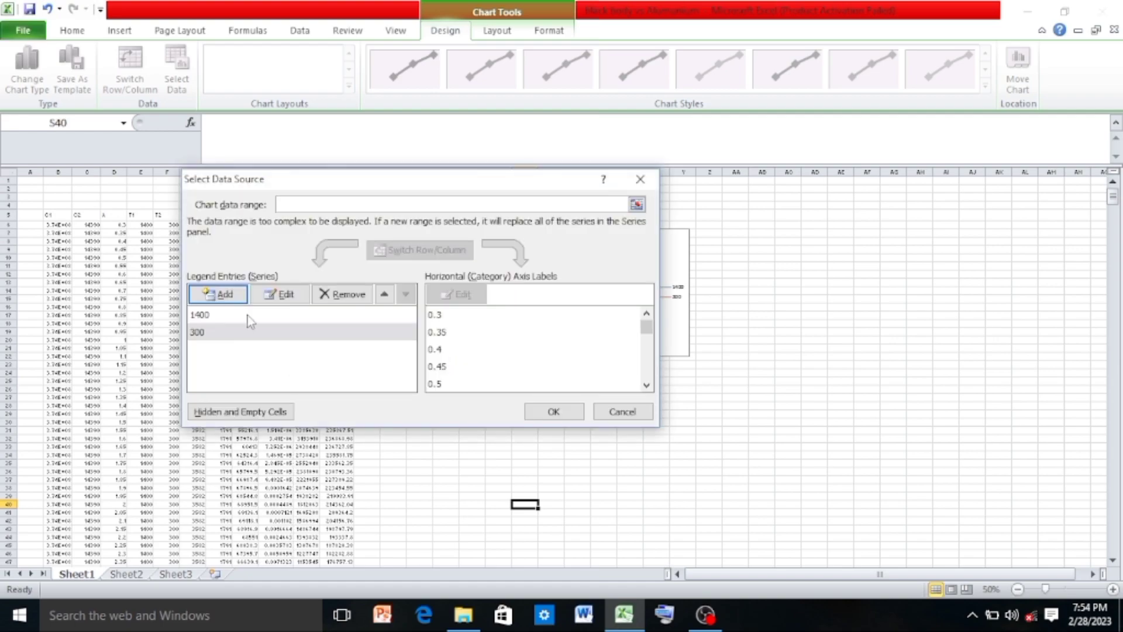
# - Add a third series named from cell G6, with X values D6:D1005 and the third Eb column (K) as Y values
pyautogui.click(241, 297)
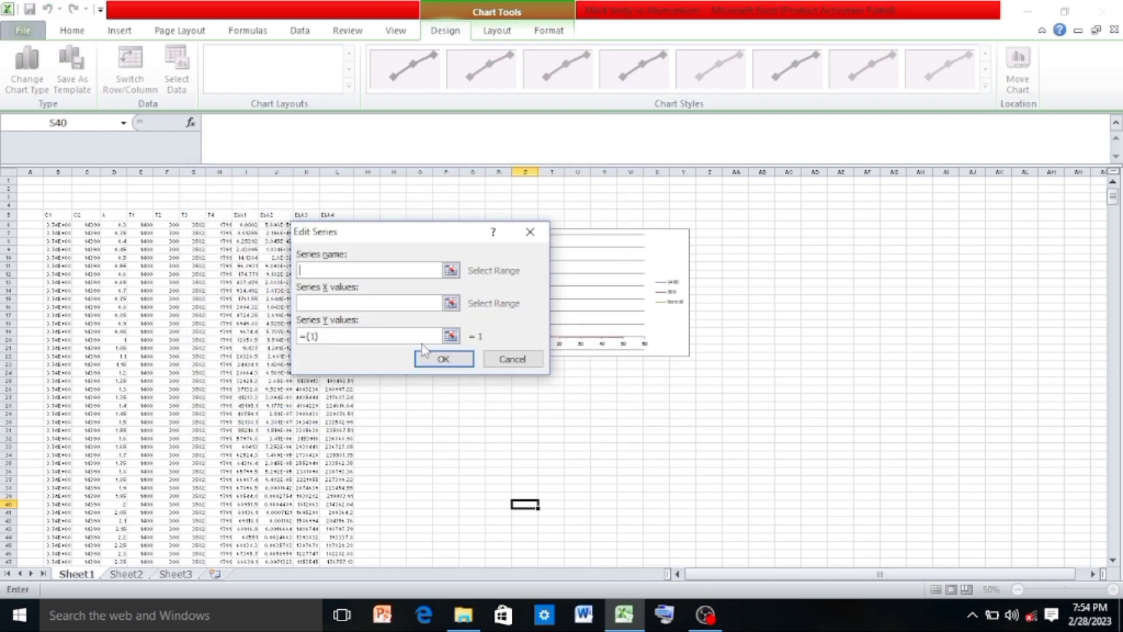
pyautogui.click(197, 228)
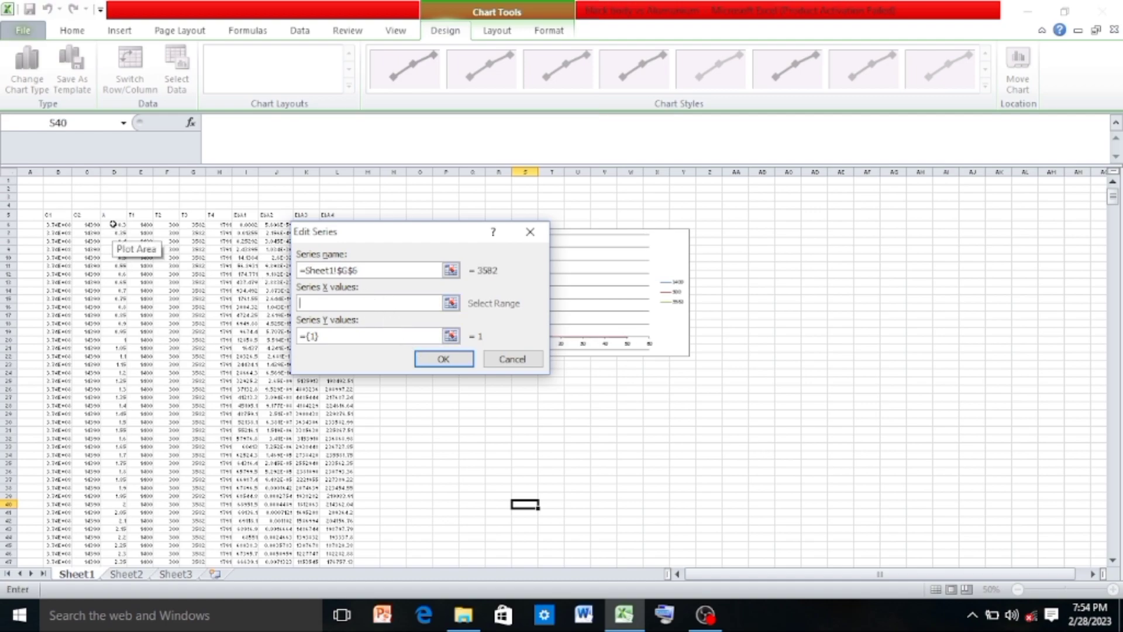
pyautogui.moveTo(114, 225); pyautogui.dragTo(125, 534)
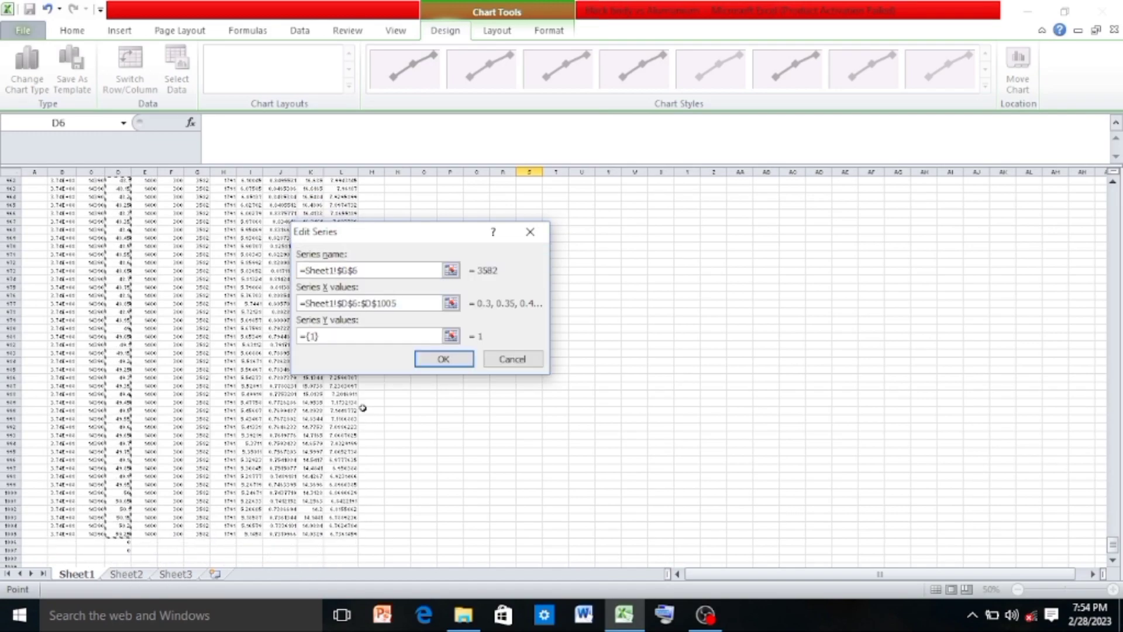
pyautogui.click(365, 335)
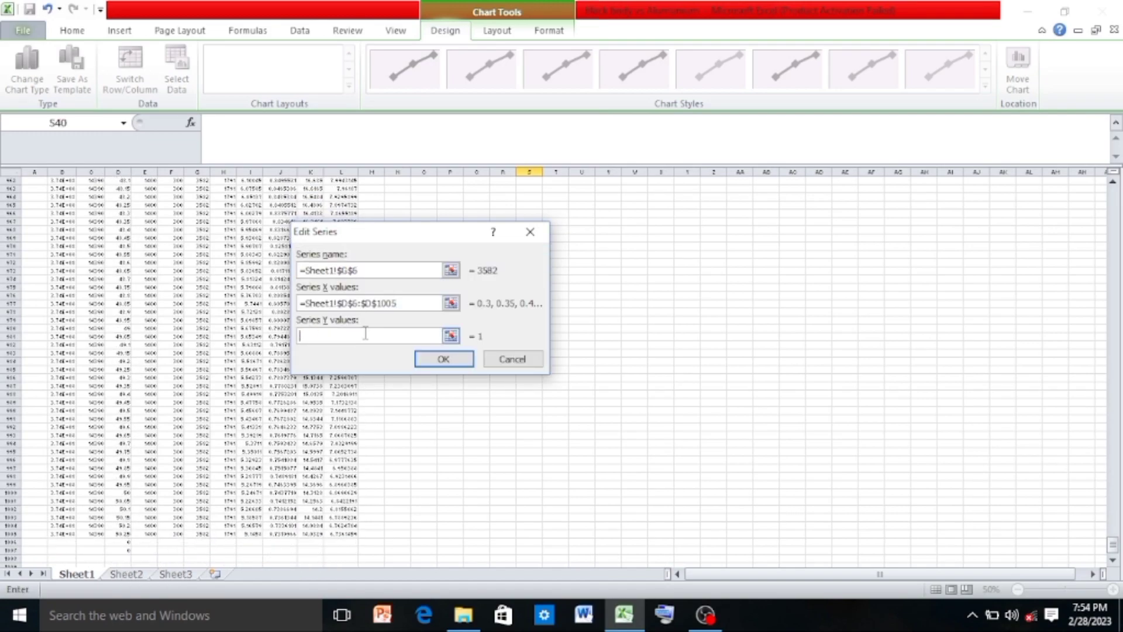
pyautogui.moveTo(319, 532); pyautogui.dragTo(310, 200)
pyautogui.click(443, 358)
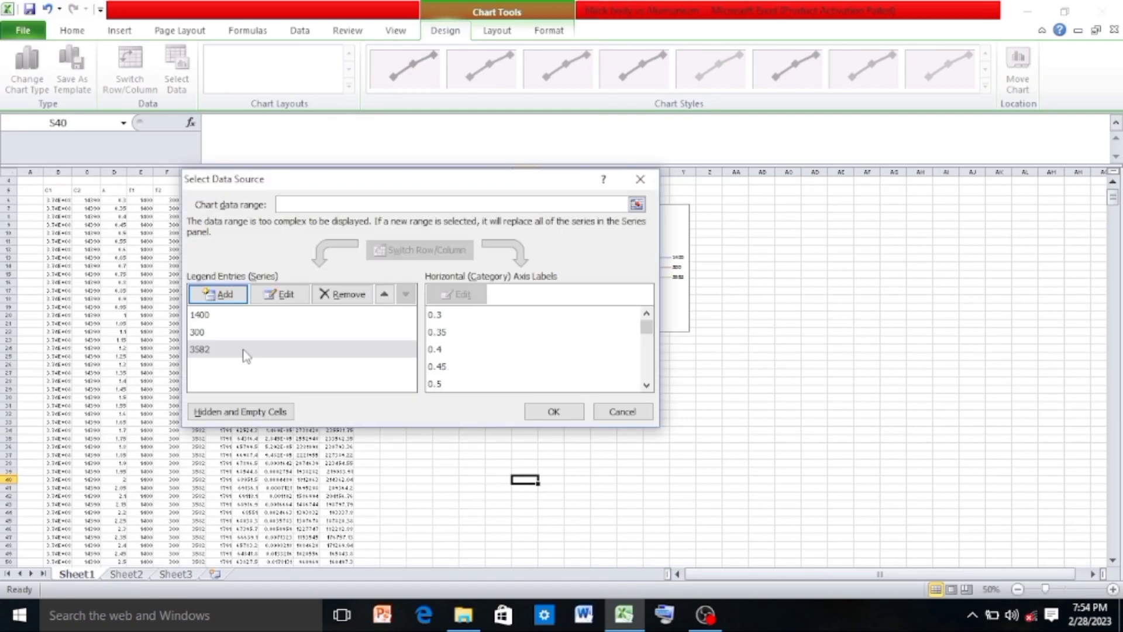
# - Add a fourth series named from cell H6, with X values D6:D1005 and column L as Y values, and accept the data source
pyautogui.click(218, 294)
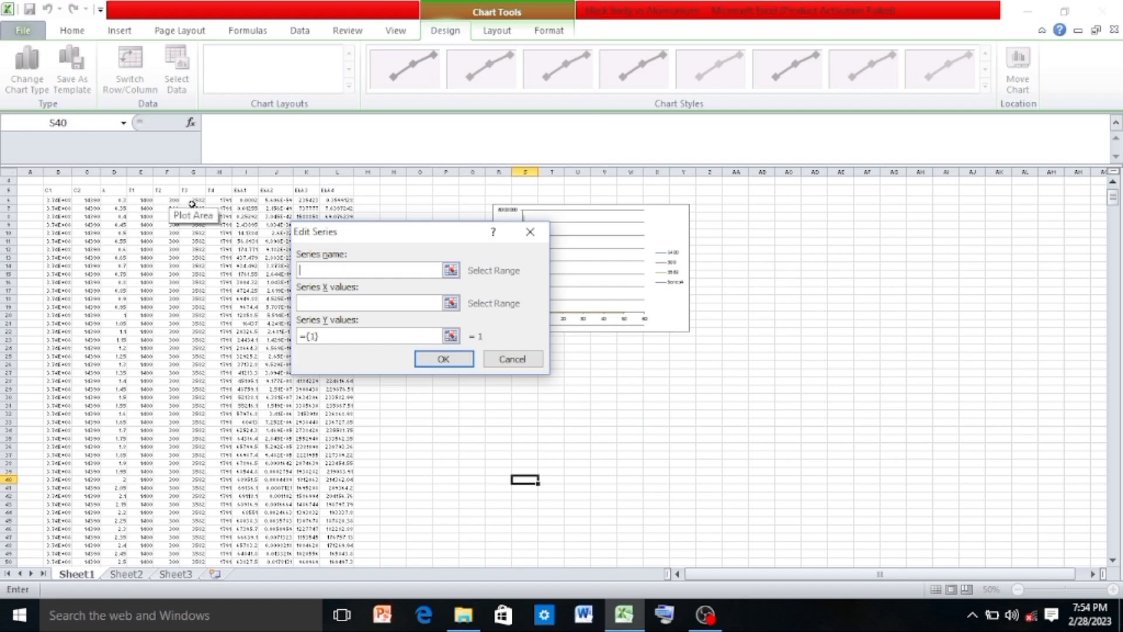
pyautogui.click(224, 201)
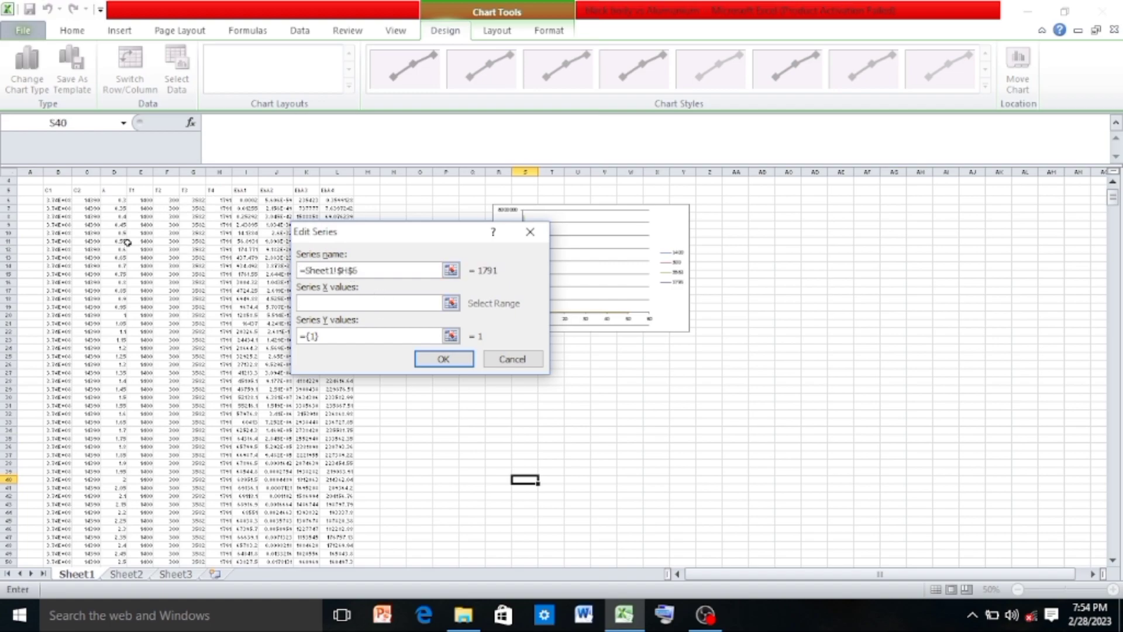
pyautogui.moveTo(113, 199); pyautogui.dragTo(126, 518)
pyautogui.click(371, 333)
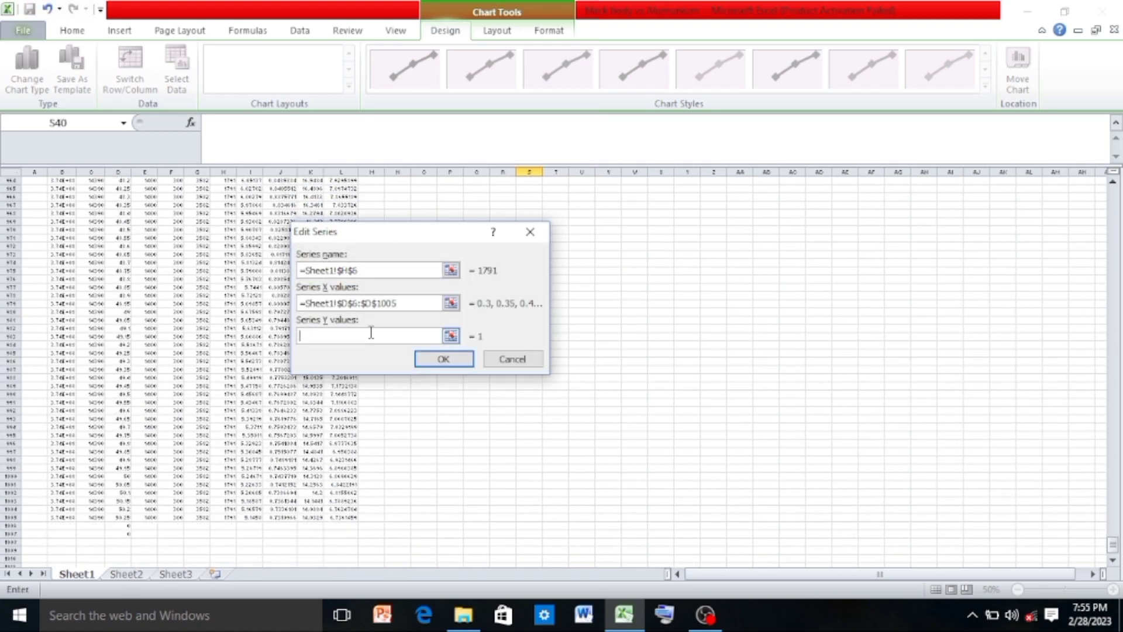
pyautogui.moveTo(341, 517); pyautogui.dragTo(334, 199)
pyautogui.click(444, 359)
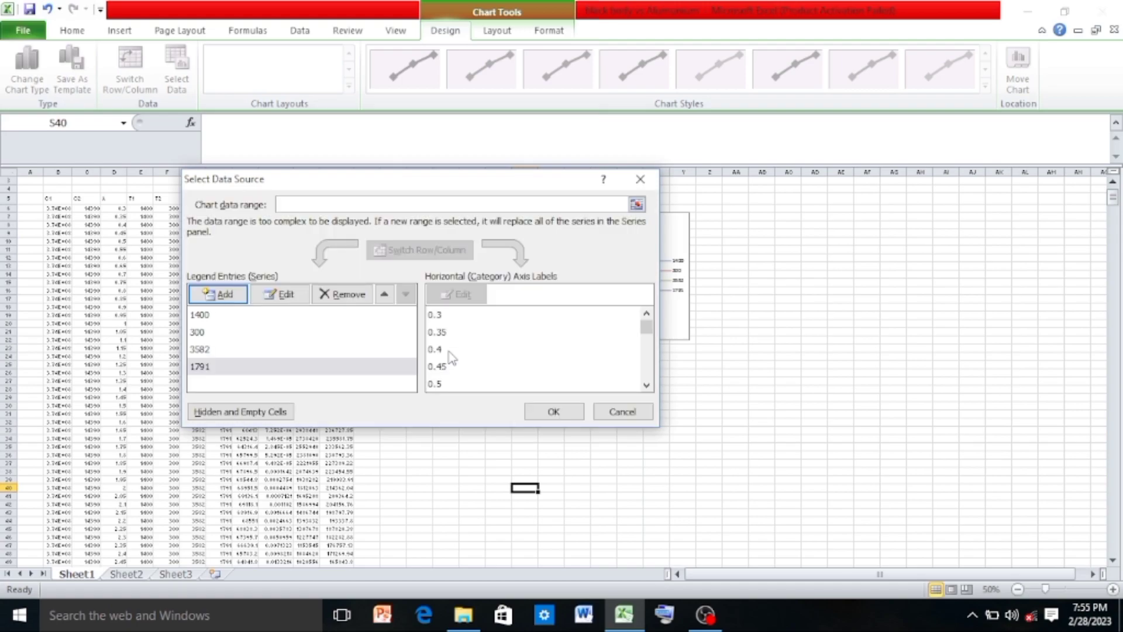
pyautogui.click(554, 411)
# - Enlarge the chart and position it over the sheet from about column F to column R, rows 9 to 29
pyautogui.scroll(4, 556, 408)
pyautogui.moveTo(756, 444); pyautogui.dragTo(769, 416)
pyautogui.moveTo(614, 251); pyautogui.dragTo(323, 186)
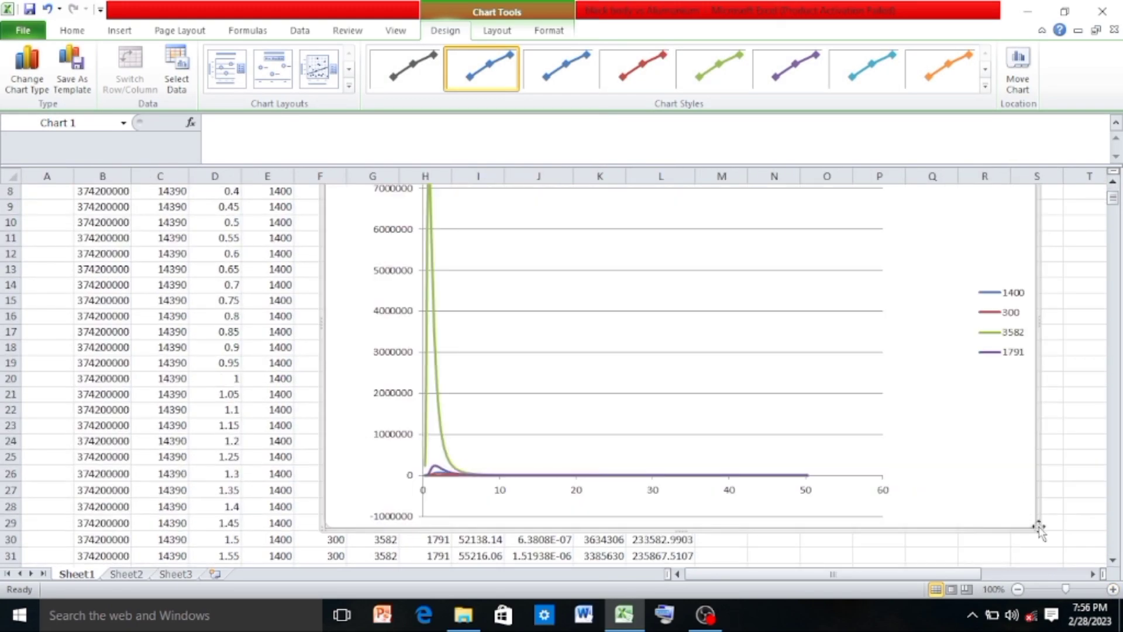
pyautogui.moveTo(1035, 526)
pyautogui.mouseDown()
pyautogui.moveTo(1024, 465)
pyautogui.moveTo(1030, 534)
pyautogui.mouseUp()
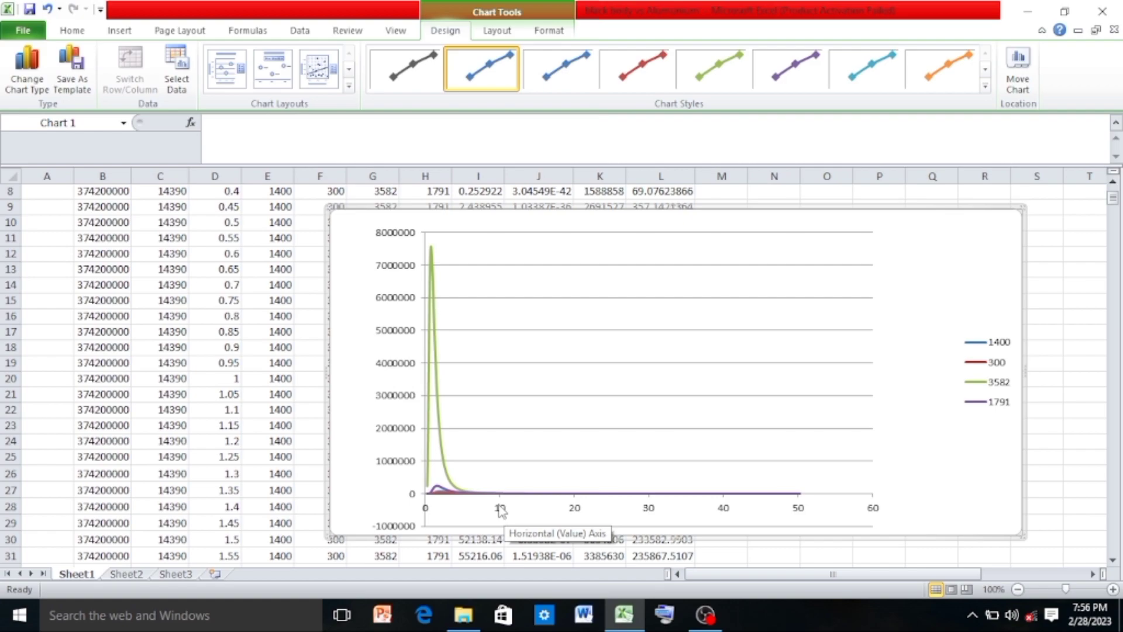
# - Format the chart's horizontal axis with a base 10 logarithmic scale and Low axis labels
pyautogui.click(502, 510)
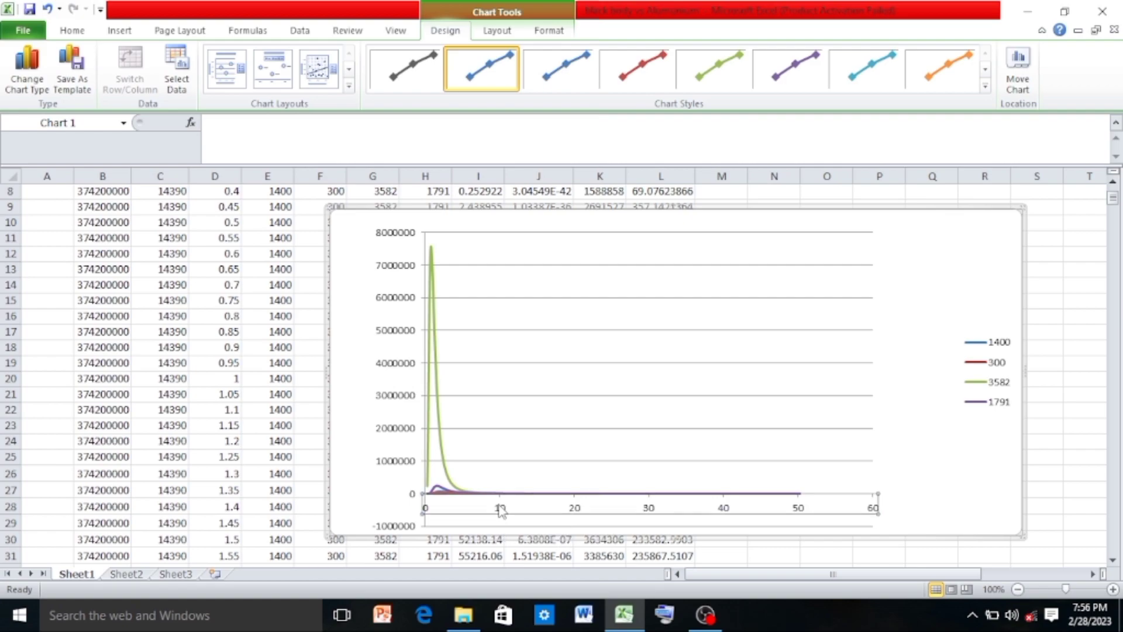
pyautogui.rightClick(500, 510)
pyautogui.click(543, 496)
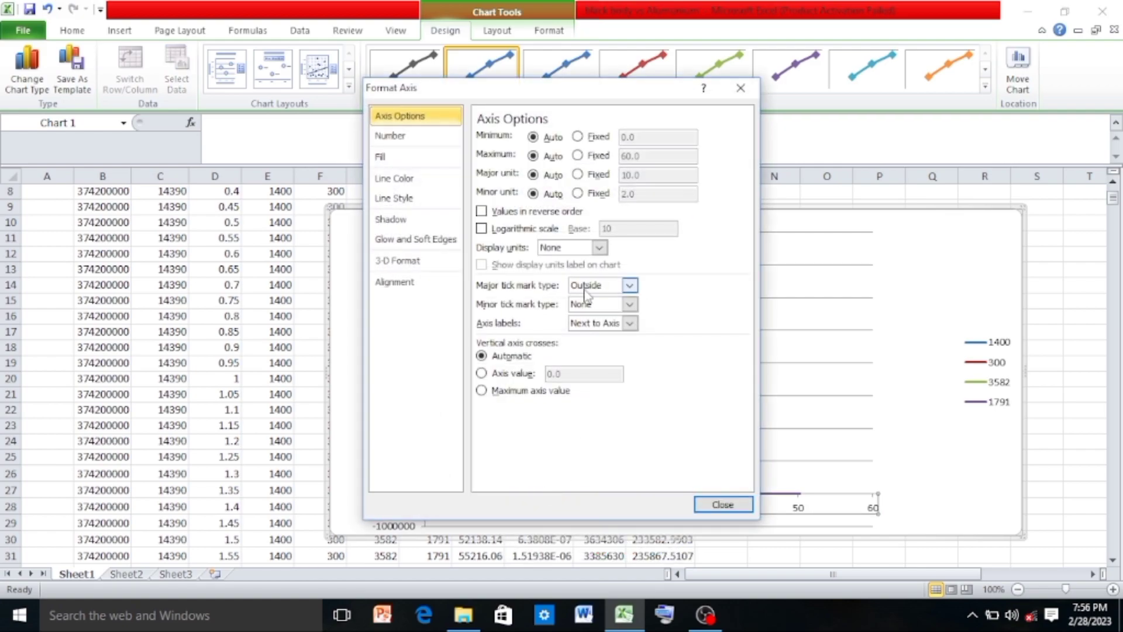
pyautogui.click(481, 228)
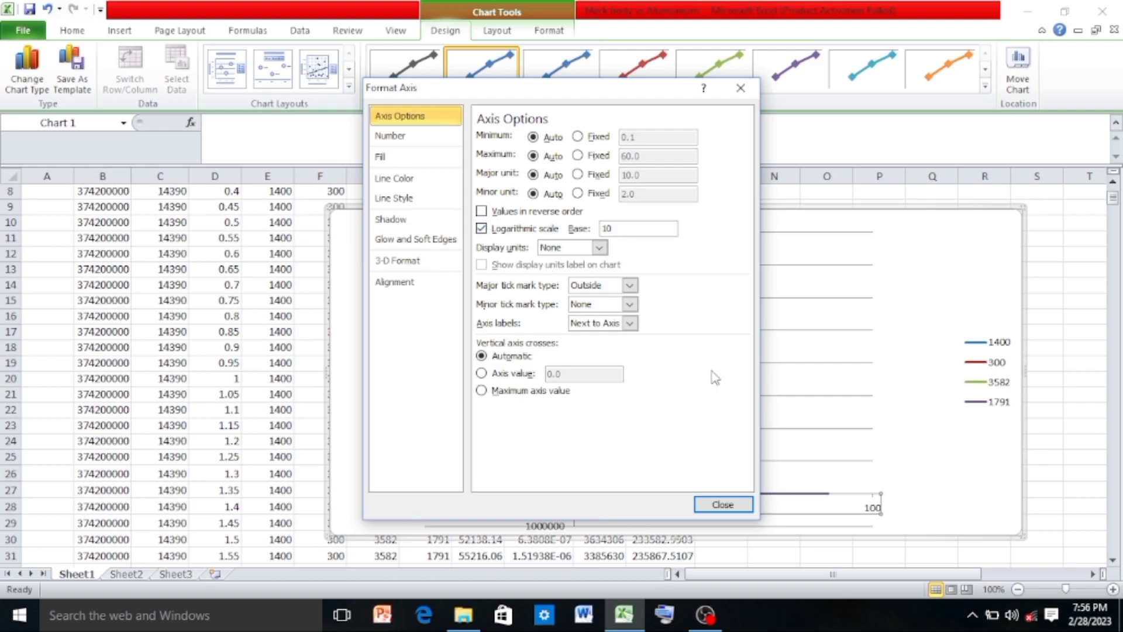
pyautogui.click(630, 323)
pyautogui.click(608, 365)
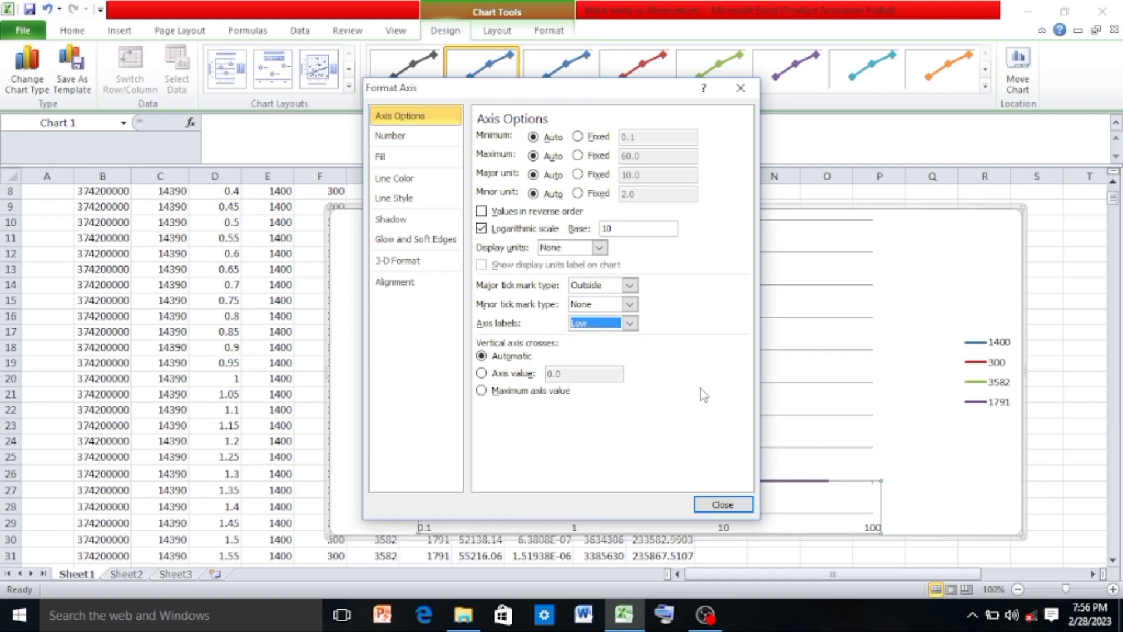
pyautogui.click(723, 505)
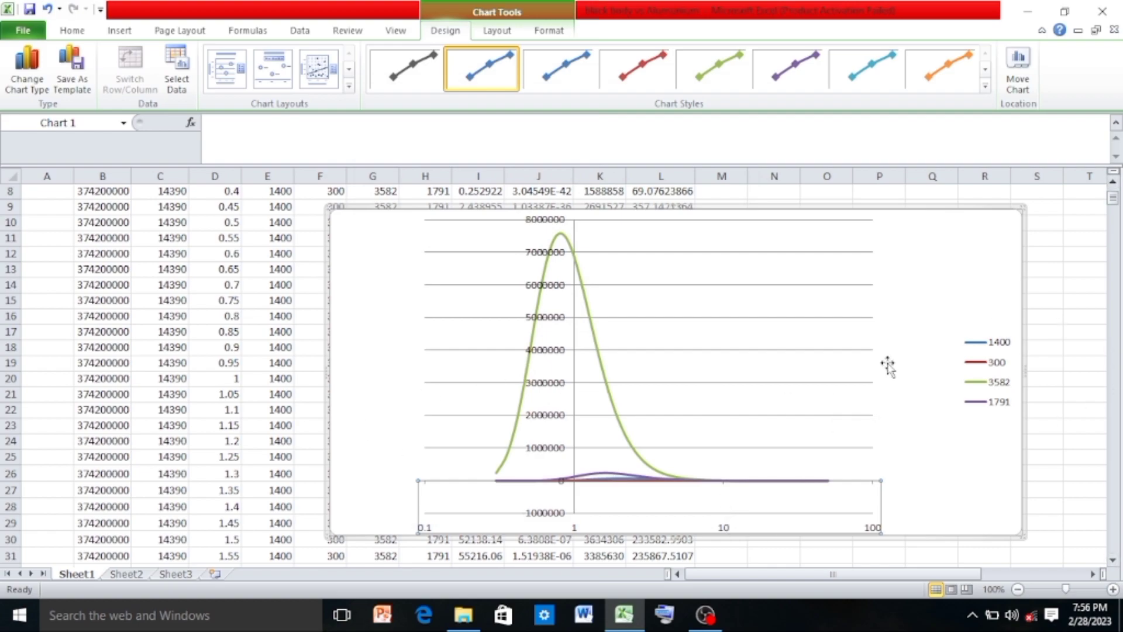
# - Format the chart's vertical axis with a base 10 logarithmic scale, Low axis labels and a fixed minimum of 1.0E-10
pyautogui.click(543, 225)
pyautogui.rightClick(542, 225)
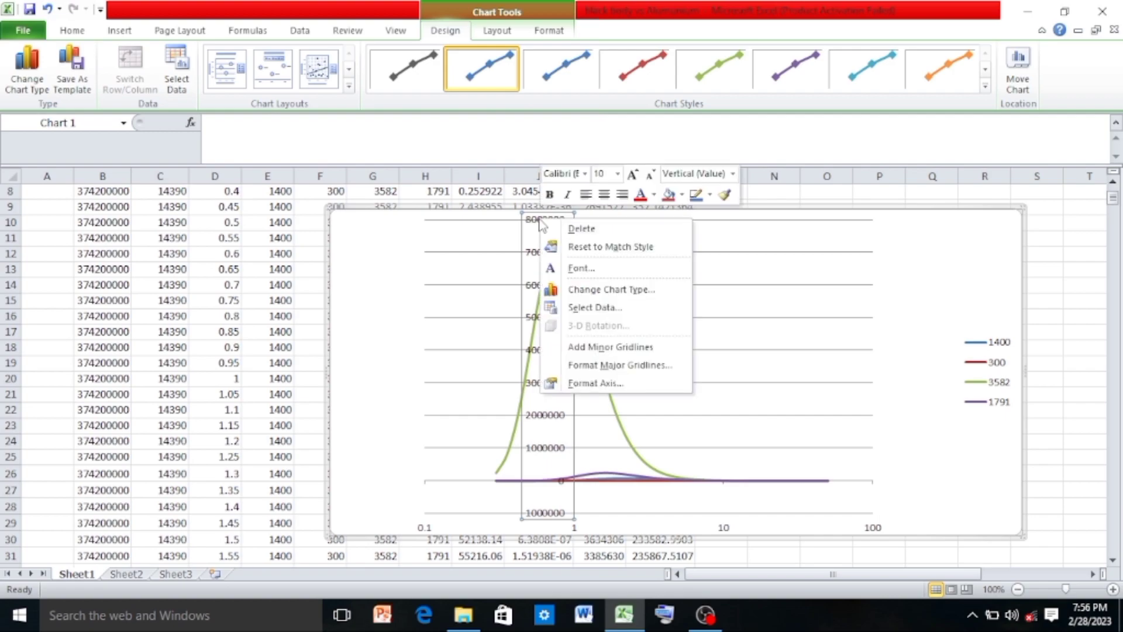
pyautogui.click(586, 384)
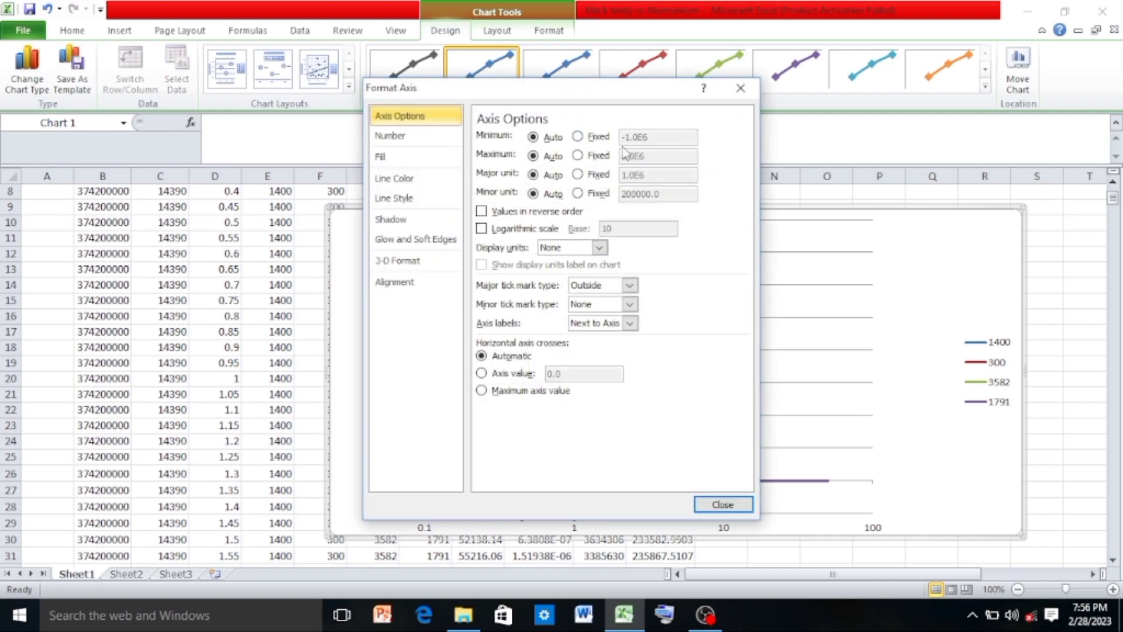
pyautogui.click(482, 229)
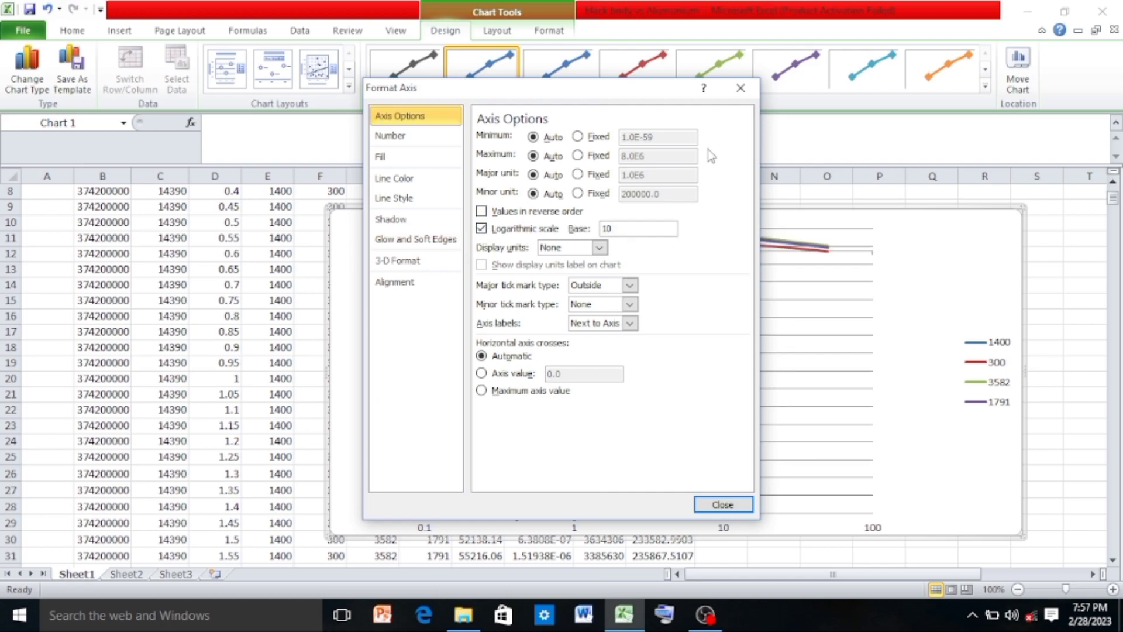
pyautogui.click(630, 324)
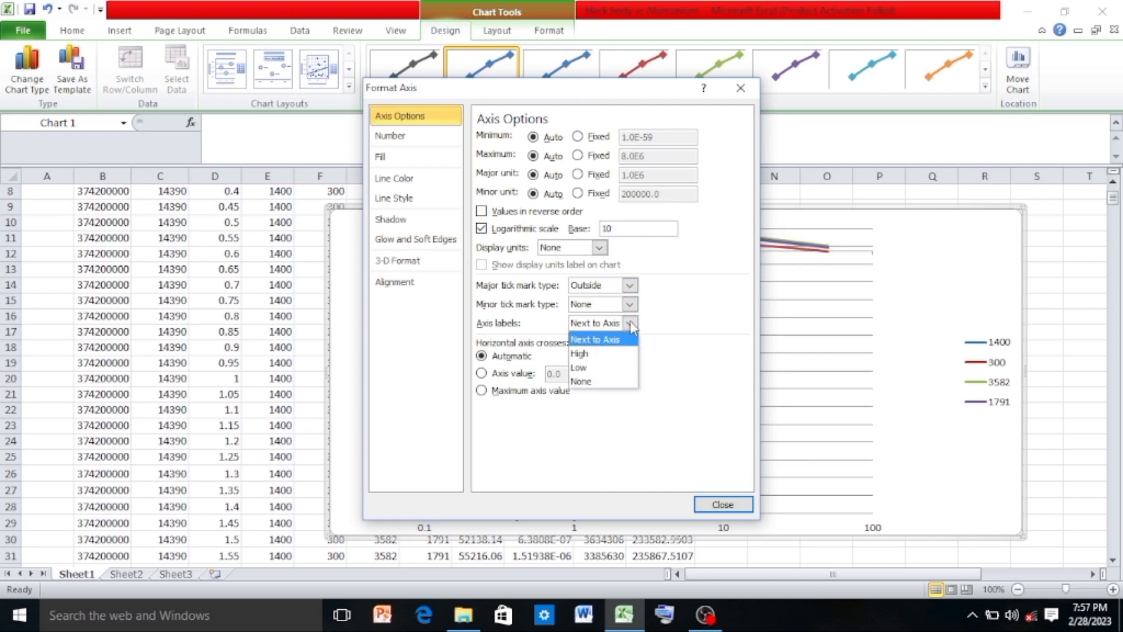
pyautogui.click(614, 368)
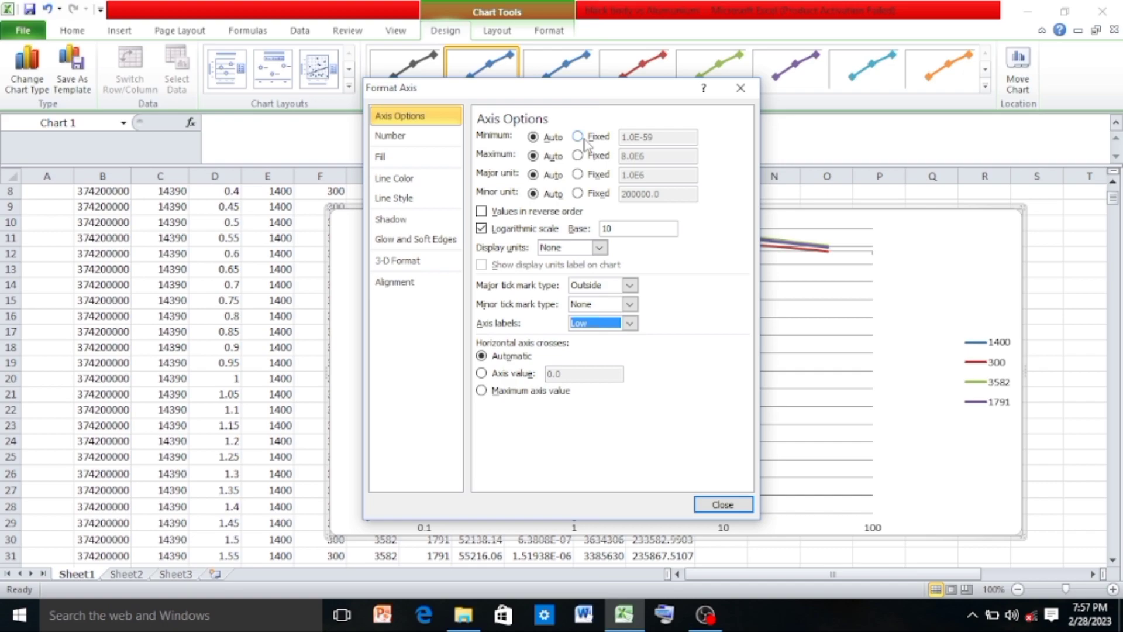
pyautogui.click(579, 139)
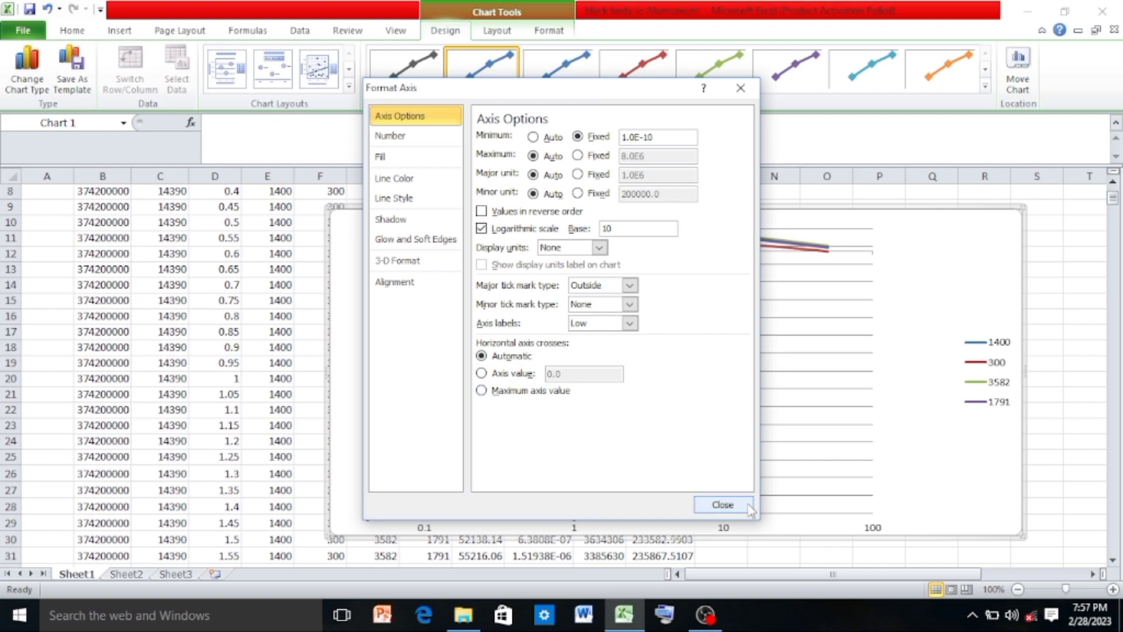
pyautogui.click(718, 504)
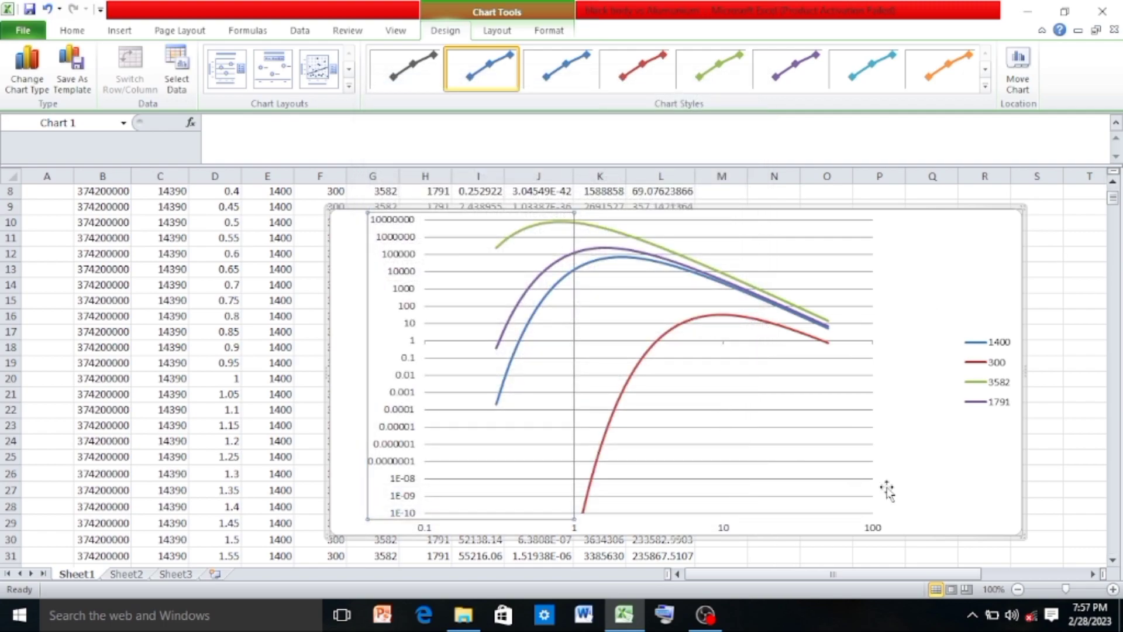
# - Add minor gridlines to the chart's horizontal axis
pyautogui.click(872, 528)
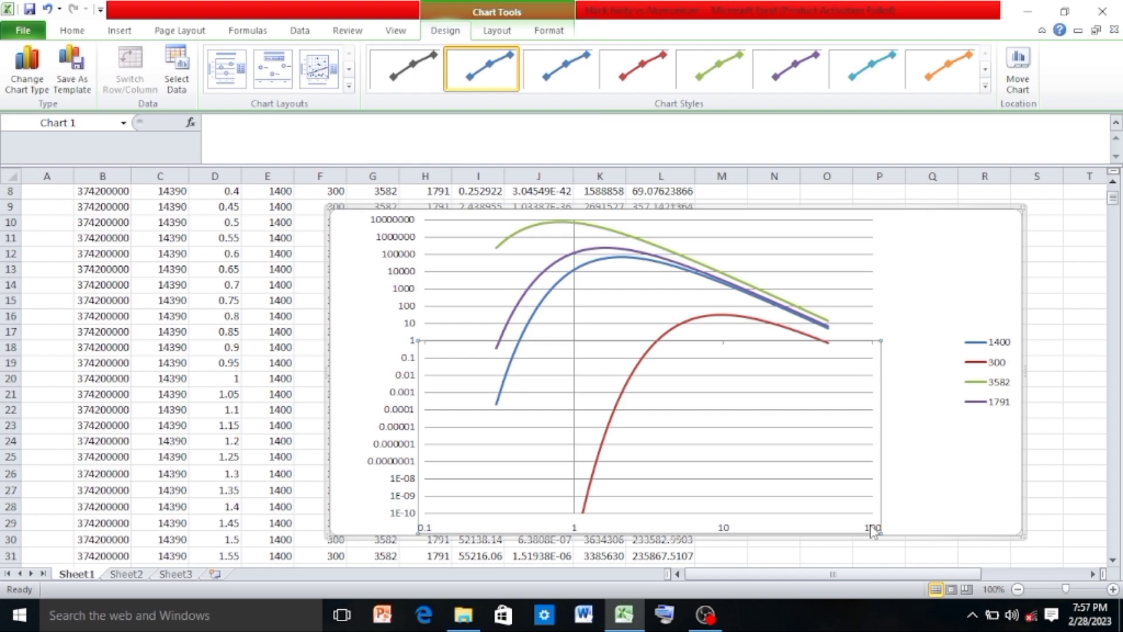
pyautogui.rightClick(872, 530)
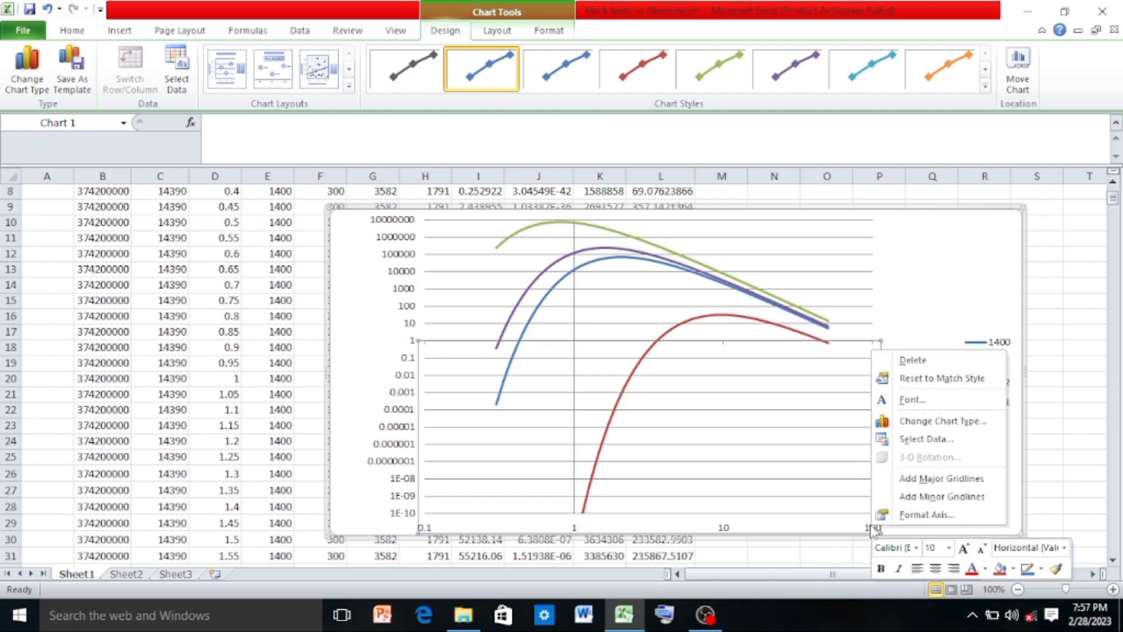
pyautogui.click(928, 497)
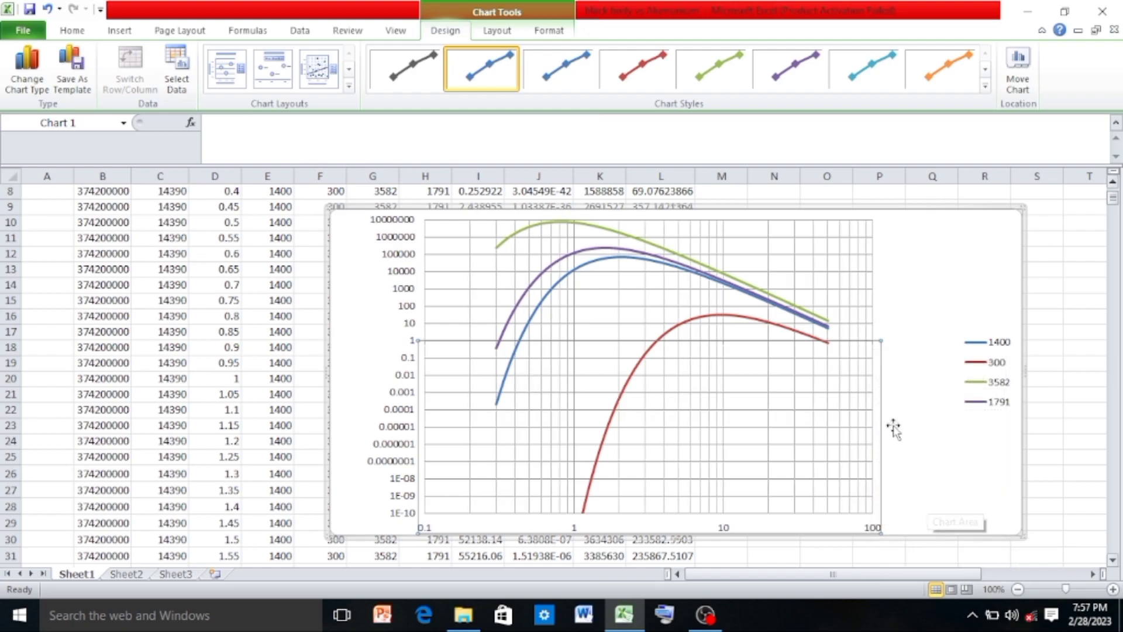